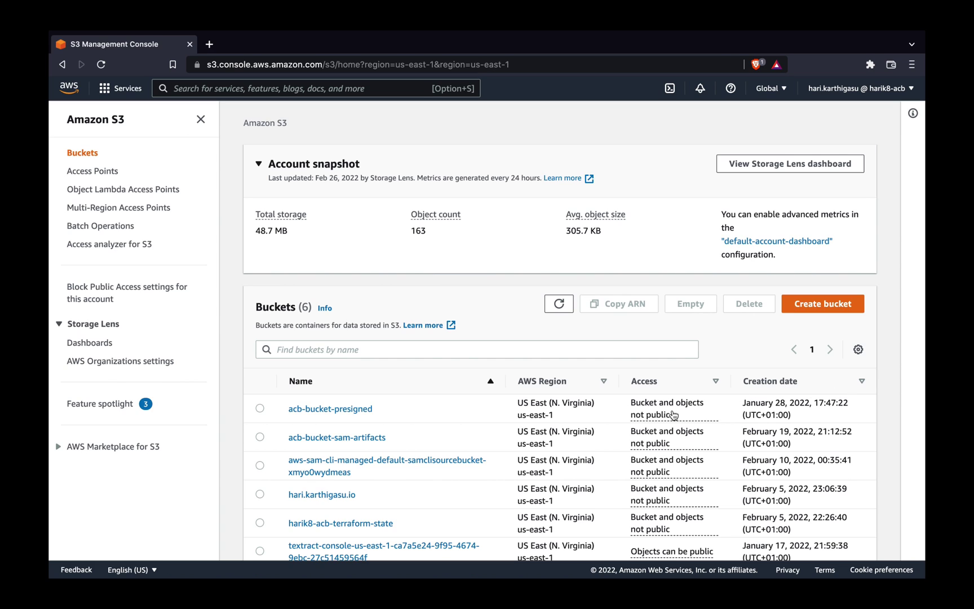
- In acb-bucket-presigned, add Community Builders social 1200px.png as a file to upload
left_click(357, 411)
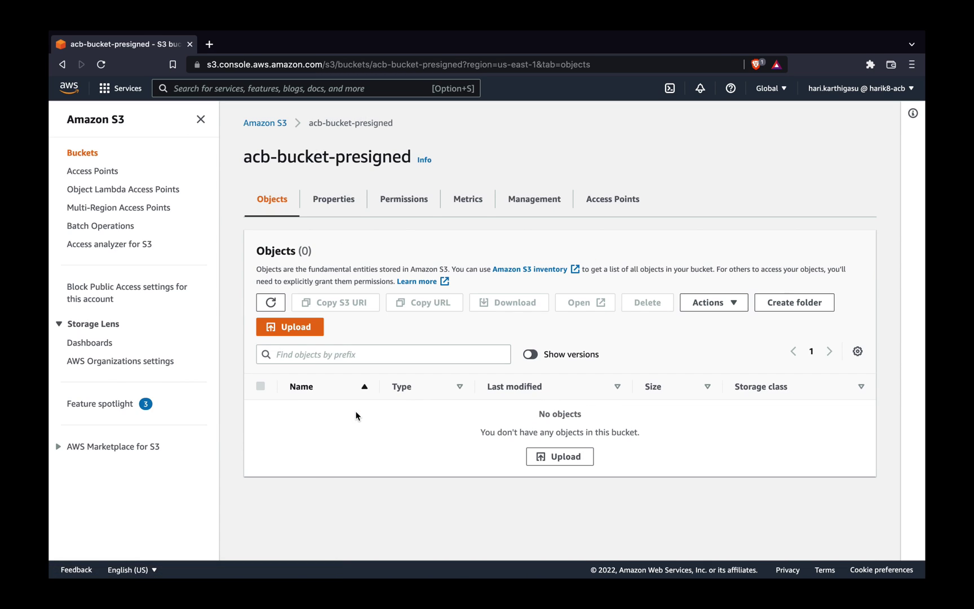
left_click(290, 327)
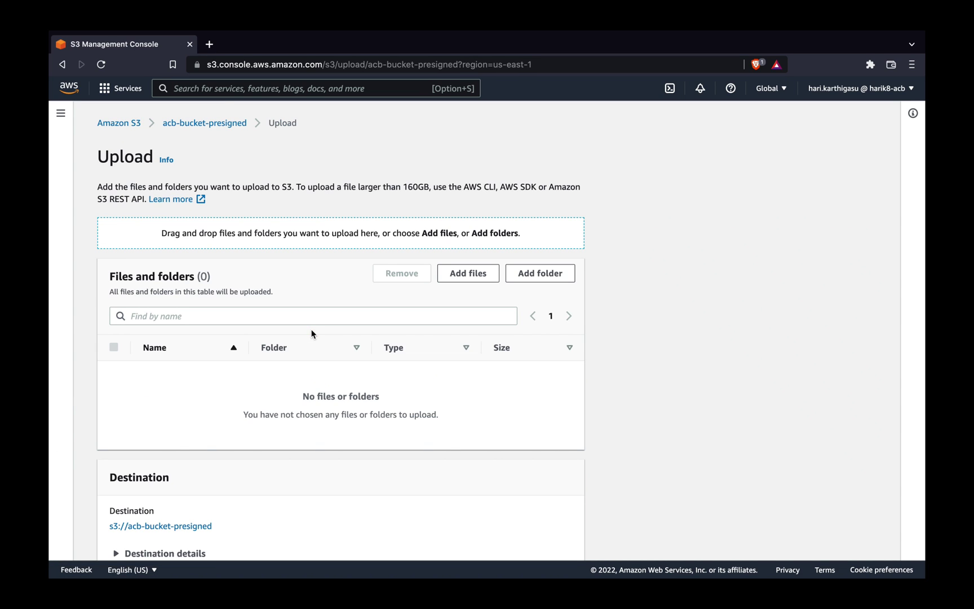
left_click(468, 274)
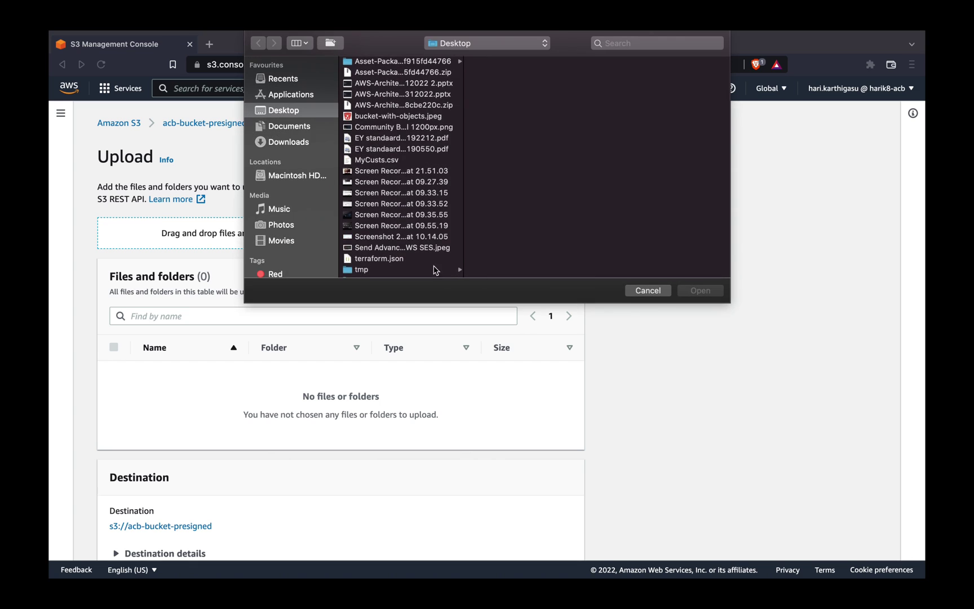
left_click(402, 128)
double_click(403, 127)
- Upload the image, then show the actions for the uploaded object
left_click(114, 375)
scroll(335, 460, "down", 3)
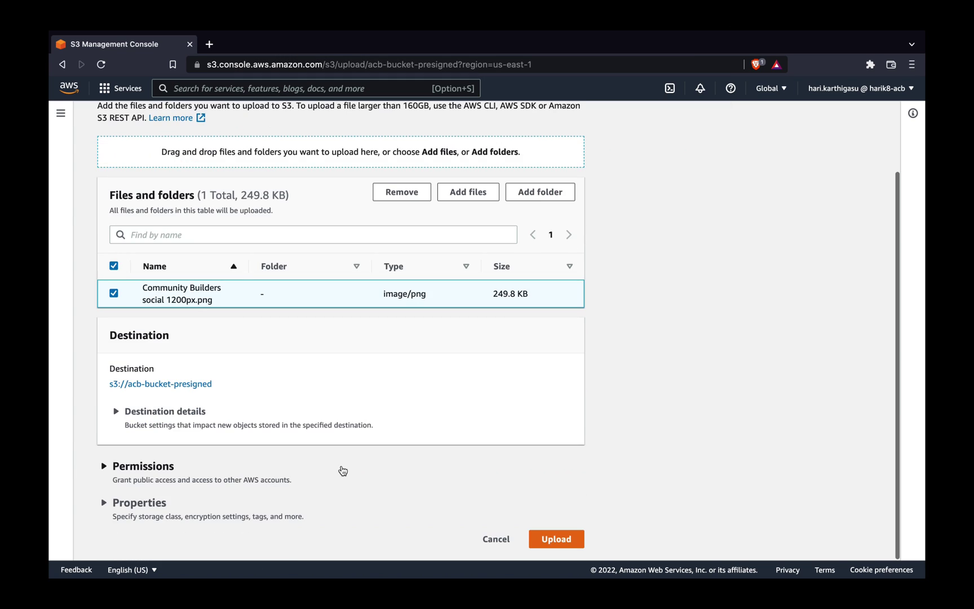
left_click(556, 540)
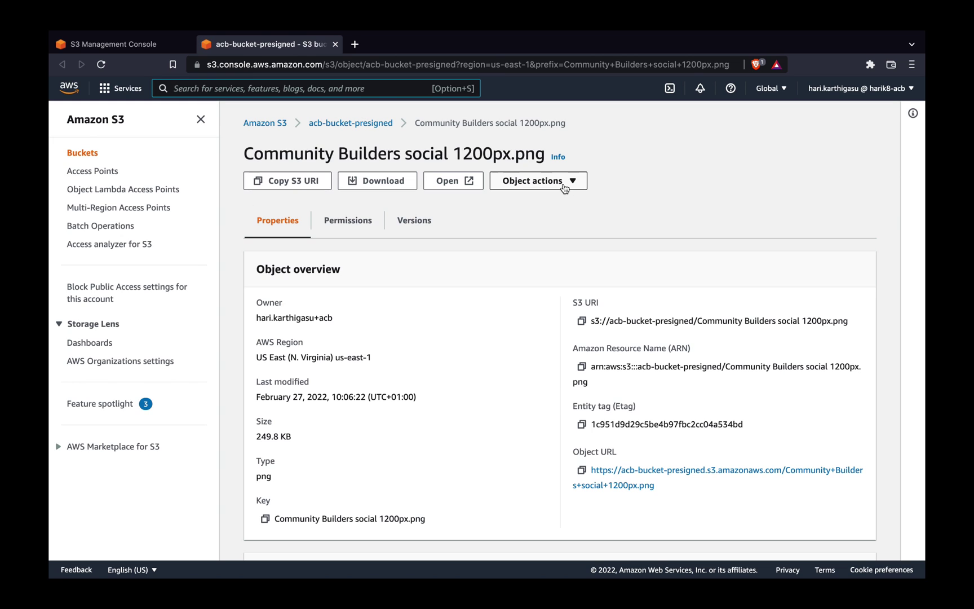
left_click(565, 182)
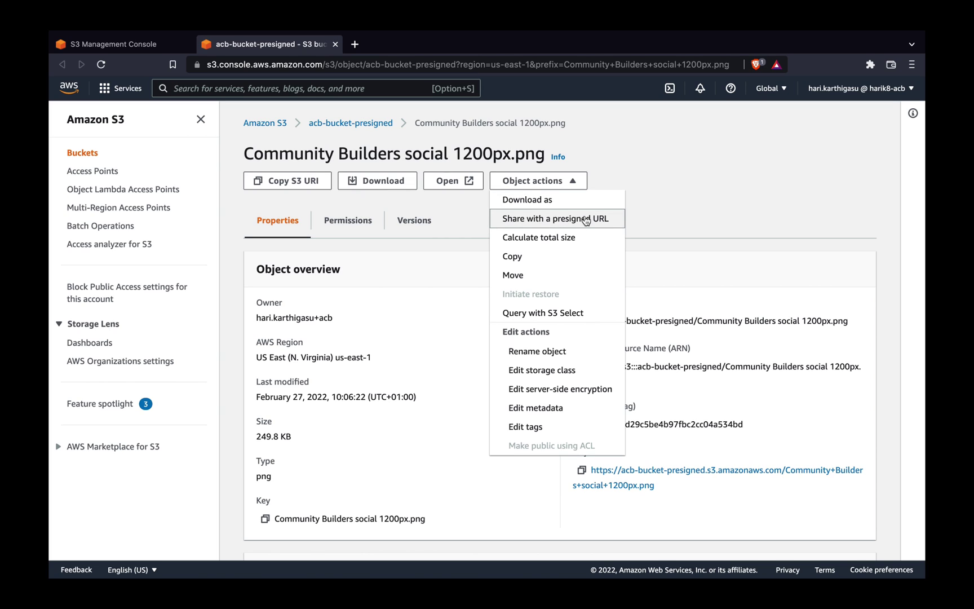
- Create a 1-minute presigned URL for the image and copy it
left_click(585, 220)
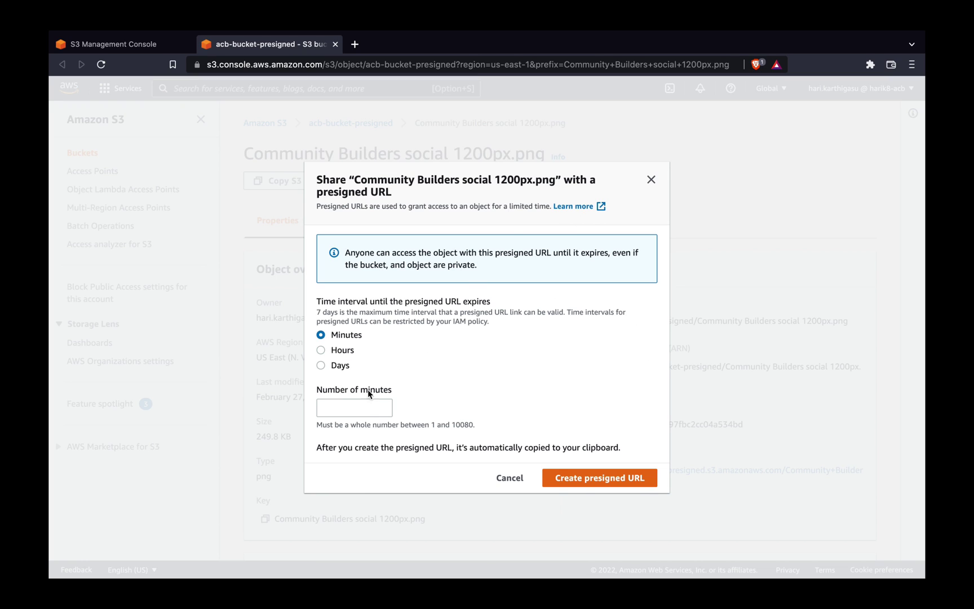
left_click(350, 406)
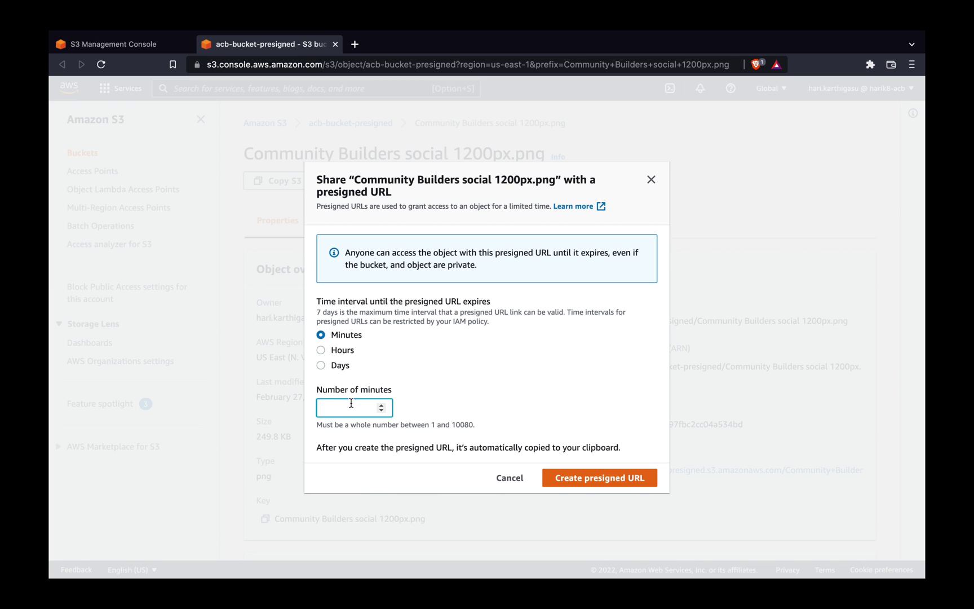
type("1")
left_click(556, 478)
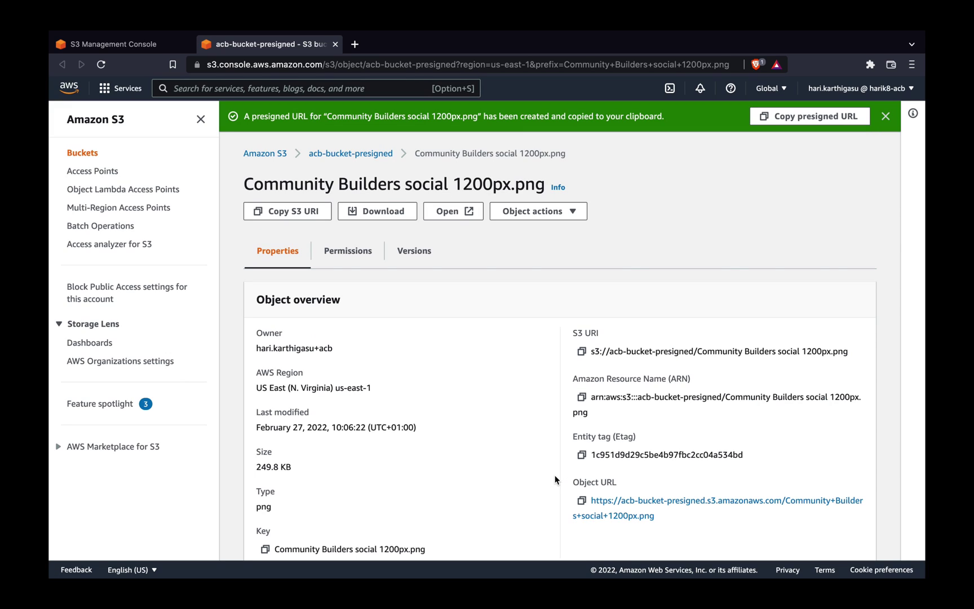
left_click(792, 118)
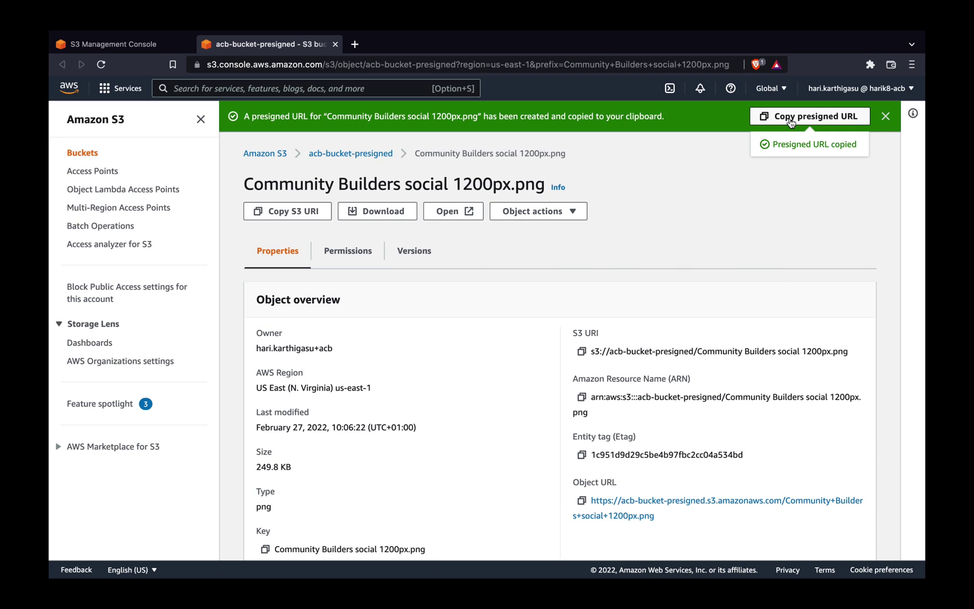
- Load the copied presigned URL in a new Brave private window
left_click(911, 65)
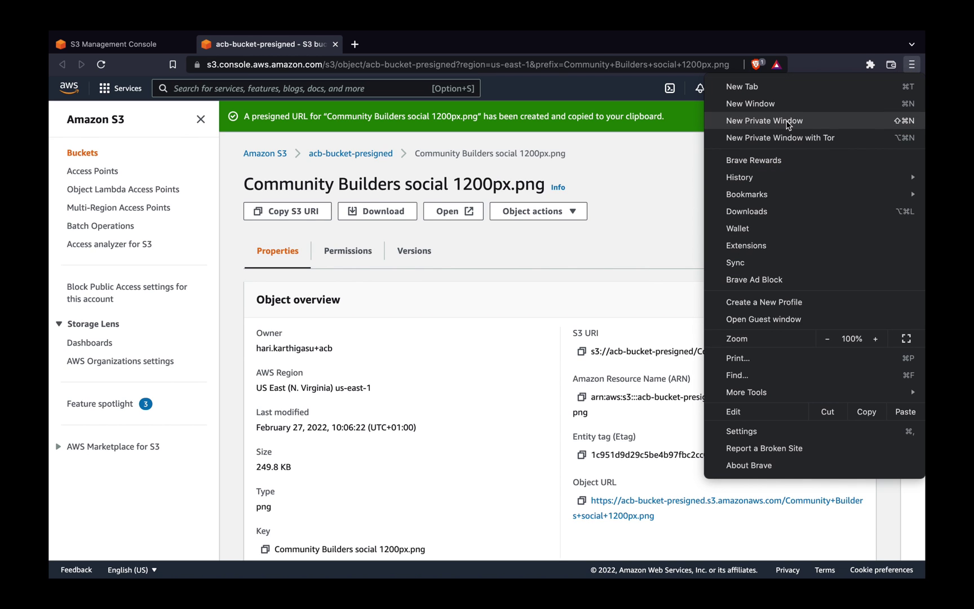
left_click(764, 121)
key("ctrl+v")
key("Return")
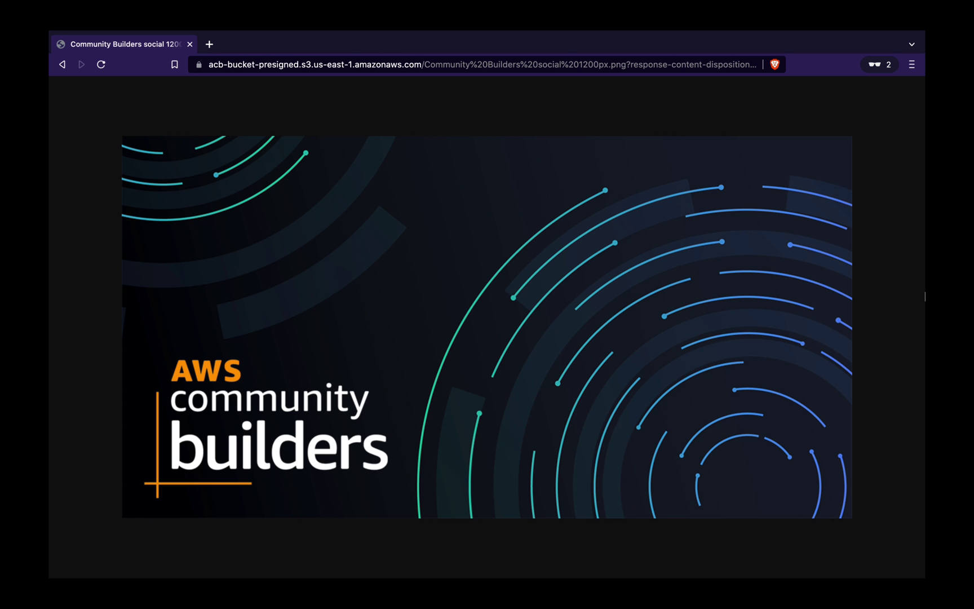
- Reload the presigned URL page once the one-minute expiry has passed
left_click(101, 65)
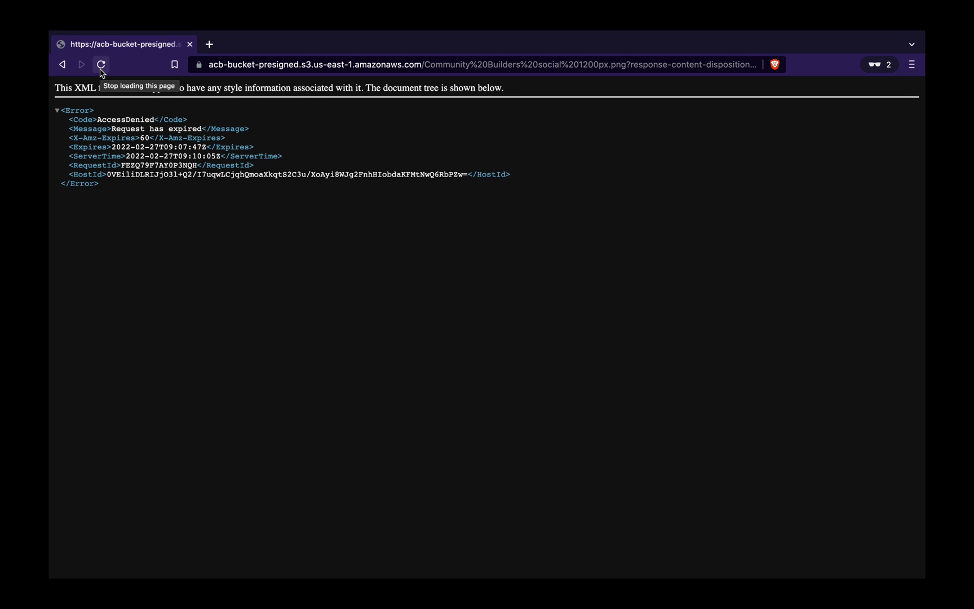